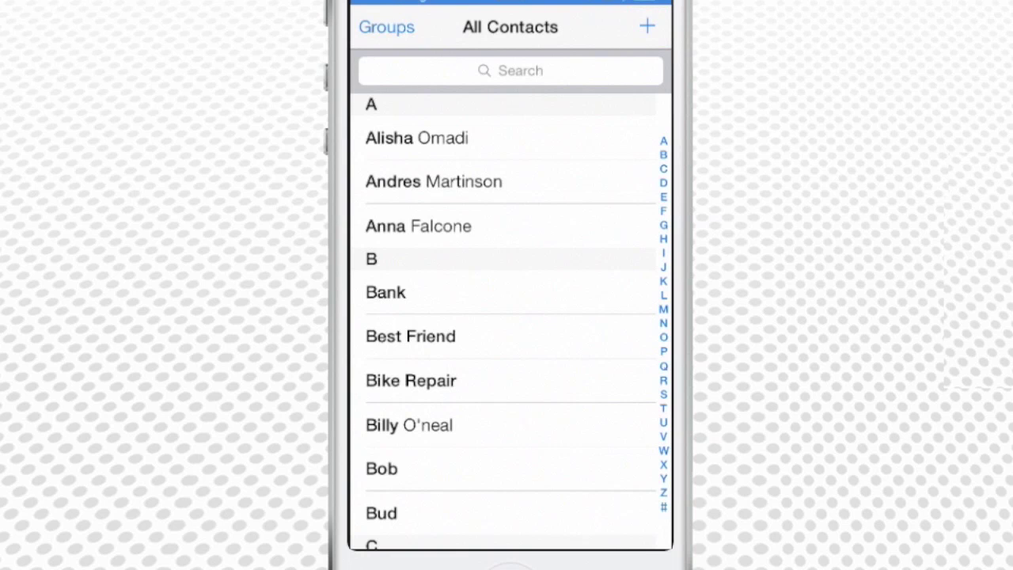
# Step: Start a new contact and browse to the Camera Roll album for its photo
pyautogui.click(647, 26)
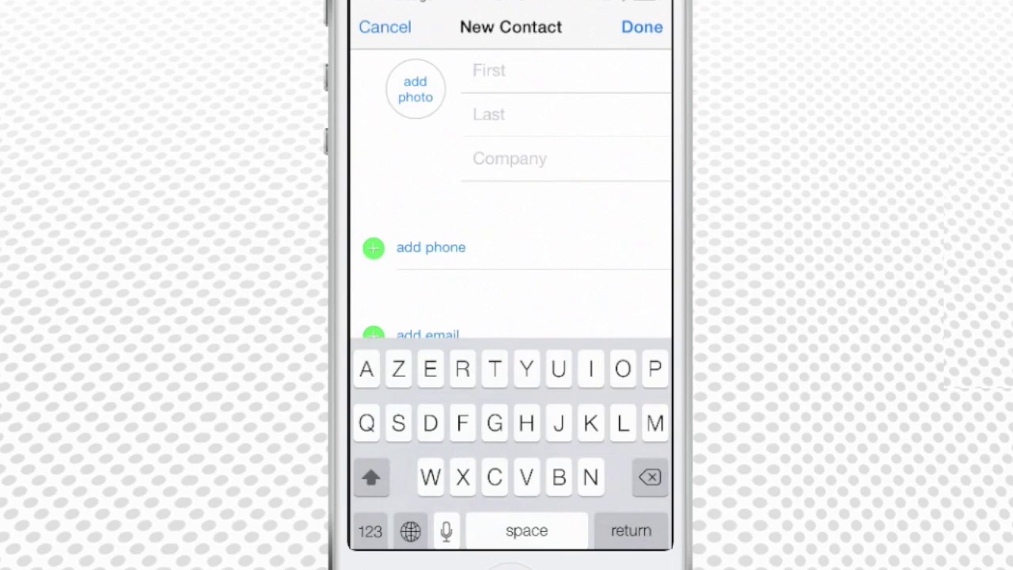
pyautogui.click(416, 89)
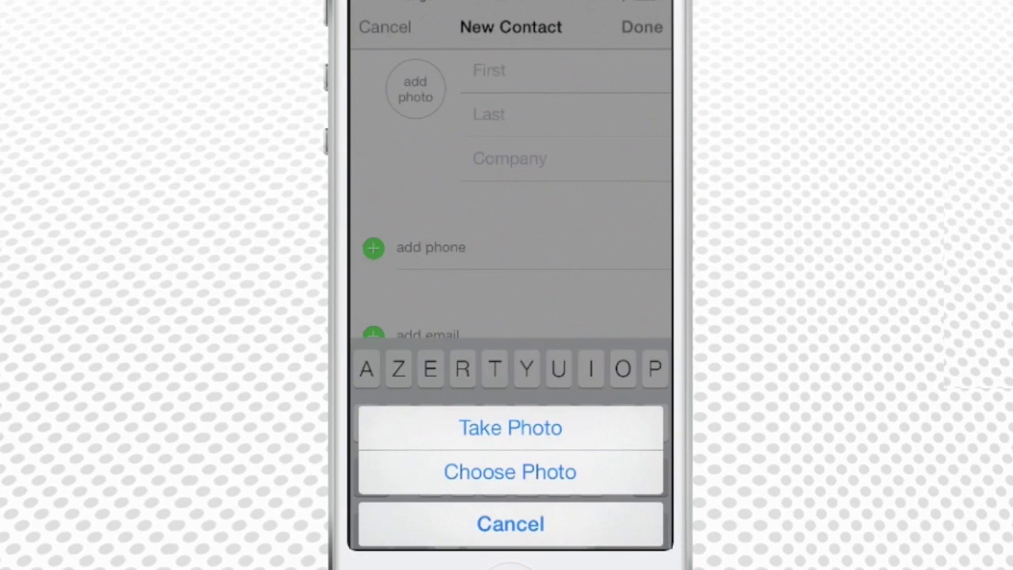
pyautogui.click(510, 472)
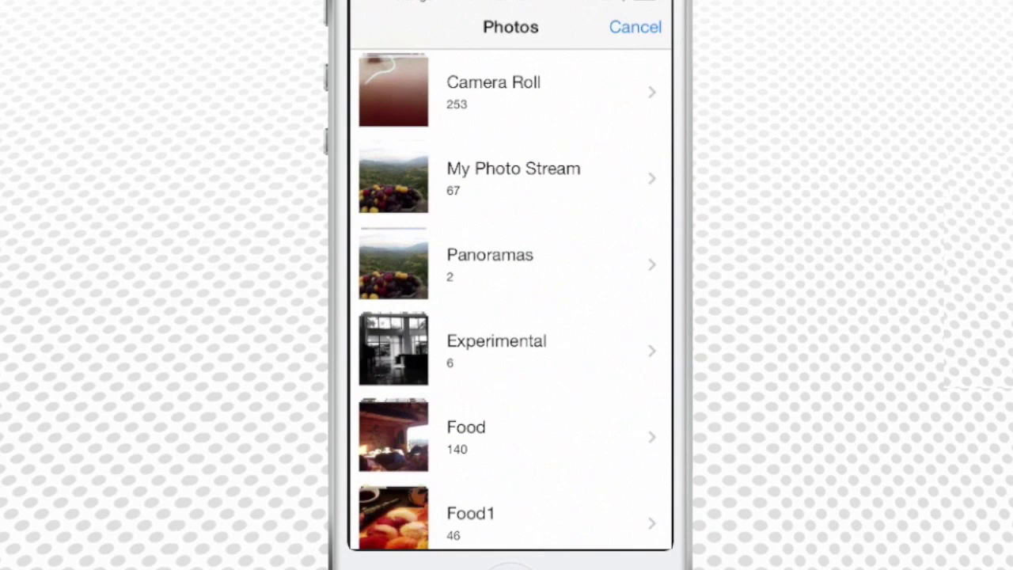
pyautogui.scroll(-5, 511, 300)
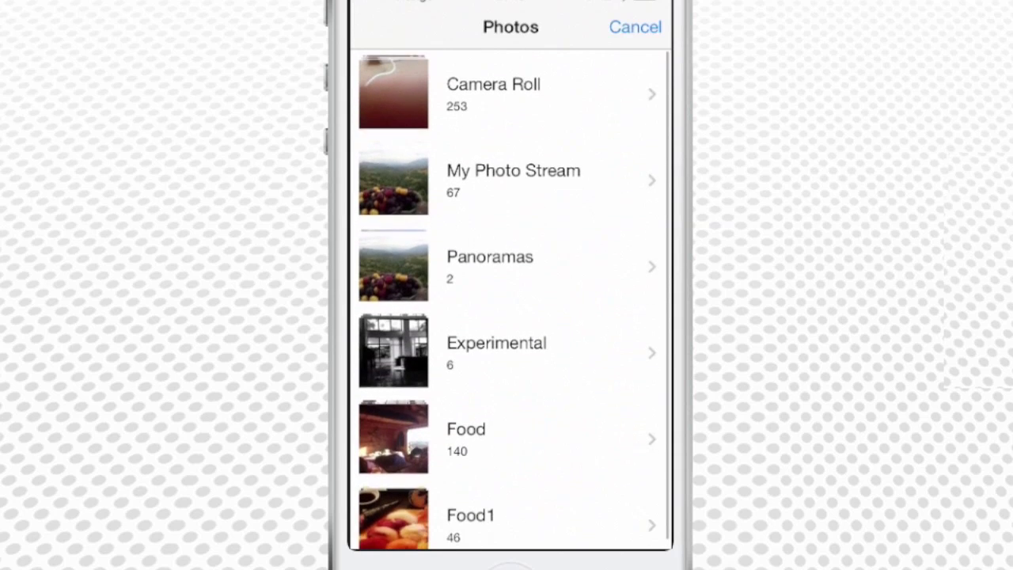
pyautogui.click(493, 91)
# Step: Pick the grey selfie, centre the face in the crop circle and apply it
pyautogui.click(472, 217)
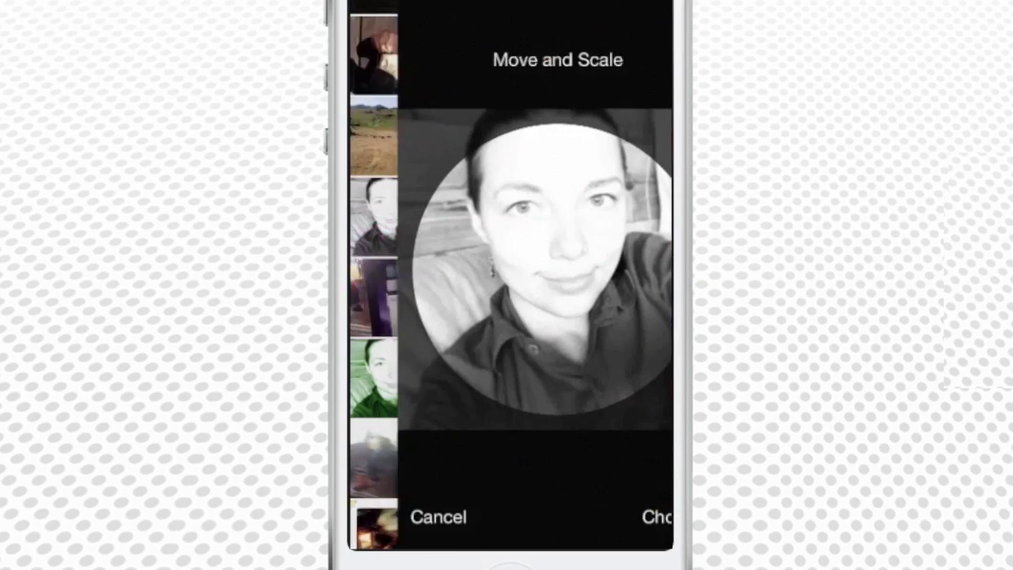
pyautogui.scroll(5, 511, 269)
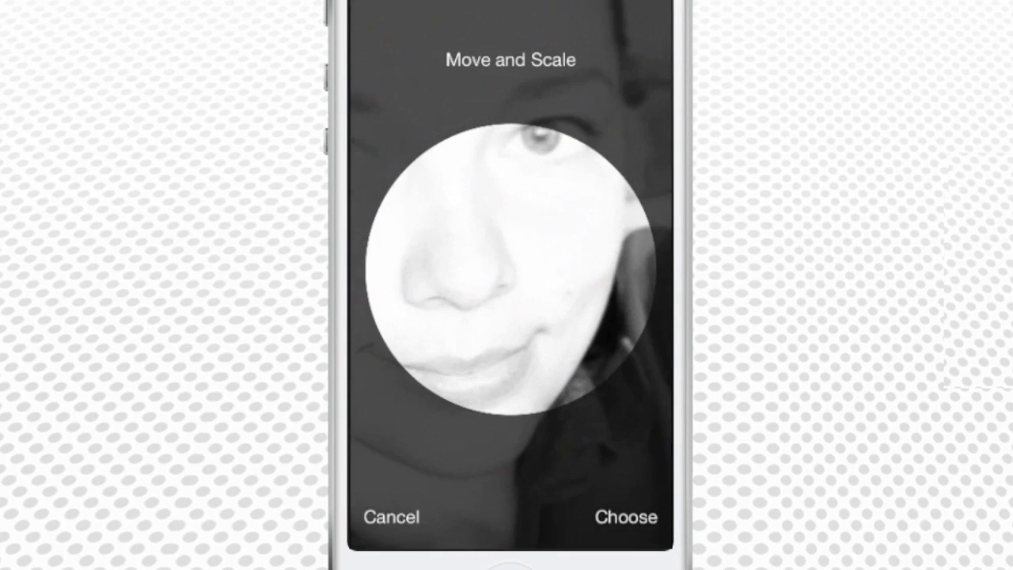
pyautogui.scroll(3, 510, 269)
pyautogui.scroll(-2, 511, 270)
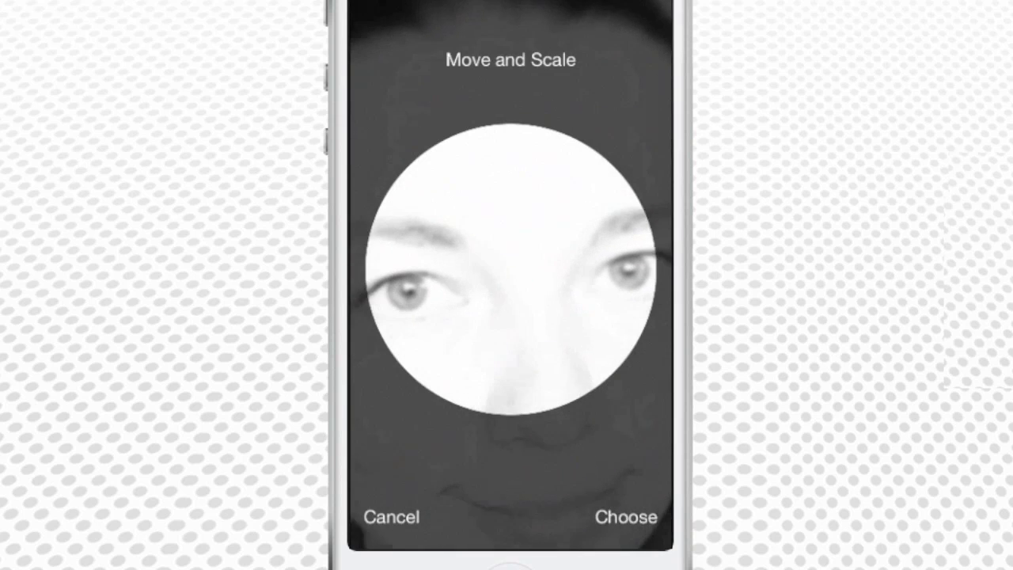
pyautogui.scroll(-2, 510, 270)
pyautogui.scroll(-5, 510, 269)
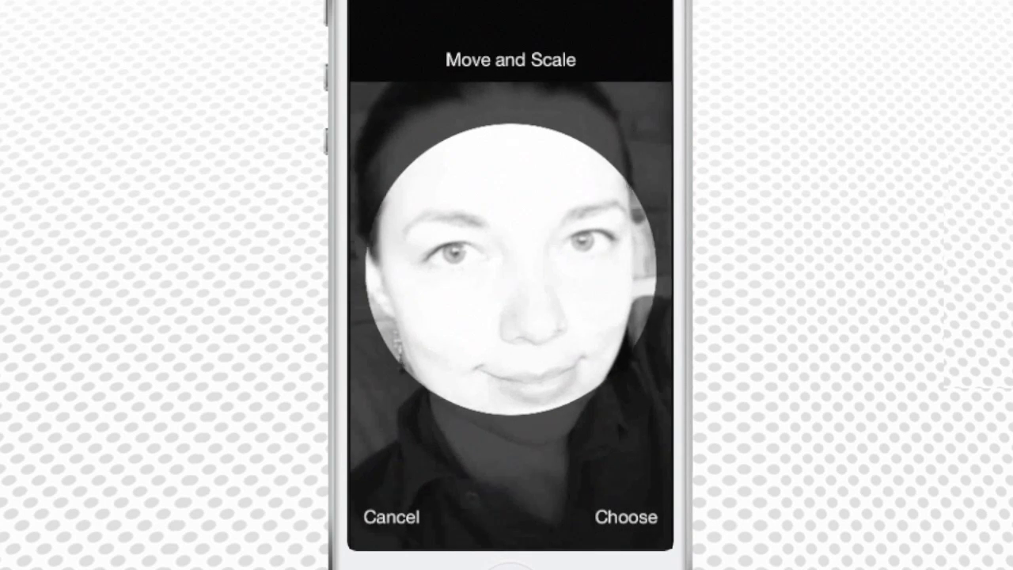
pyautogui.moveTo(511, 269)
pyautogui.mouseDown()
pyautogui.moveTo(487, 287)
pyautogui.moveTo(508, 310)
pyautogui.mouseUp()
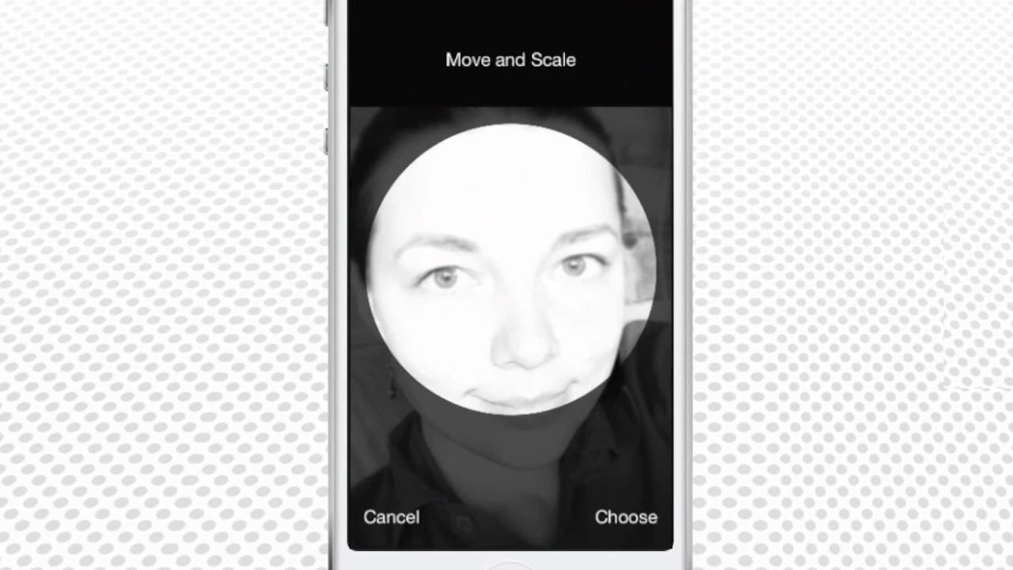
pyautogui.click(626, 517)
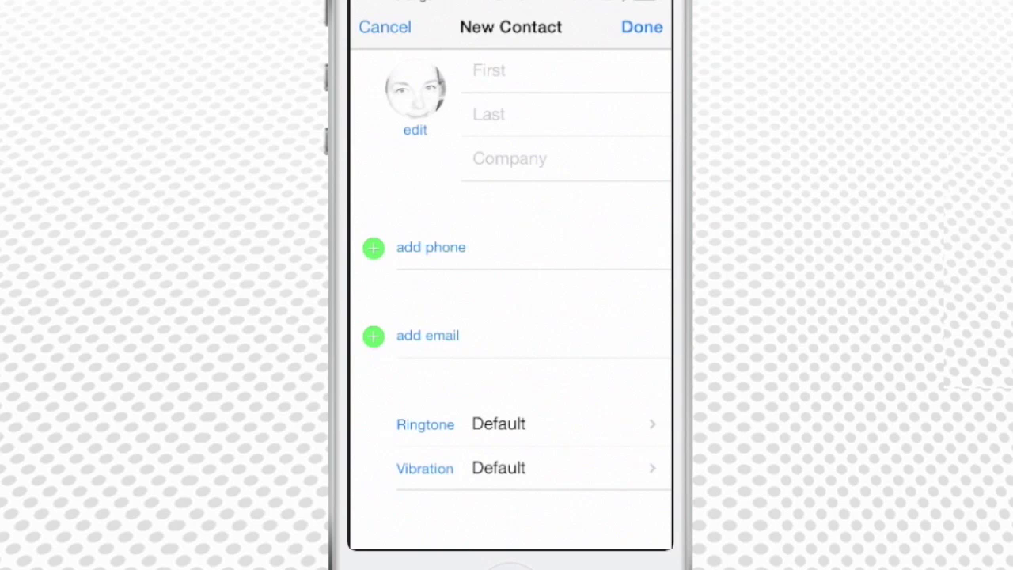
pyautogui.click(554, 71)
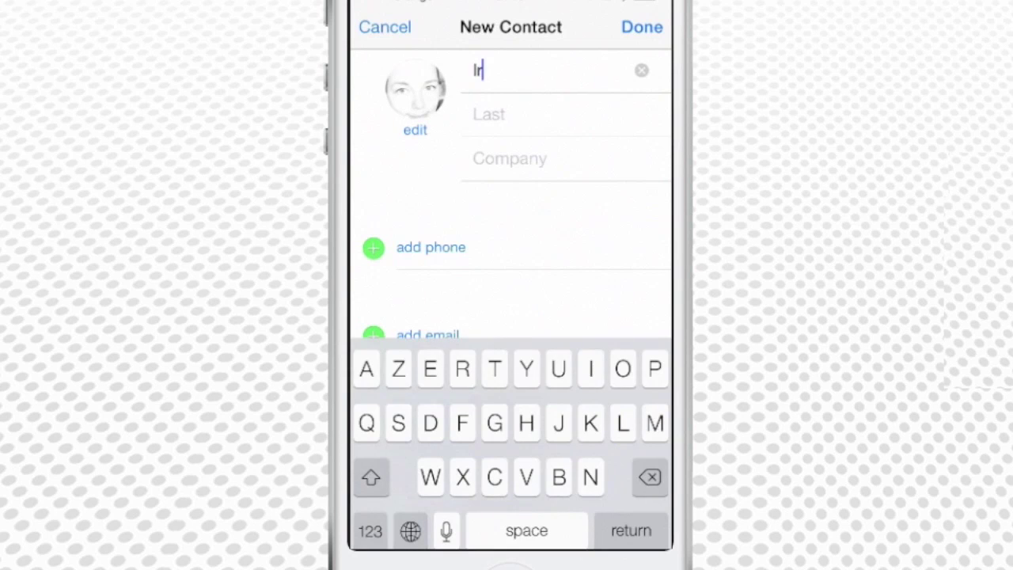
pyautogui.click(642, 27)
pyautogui.click(647, 27)
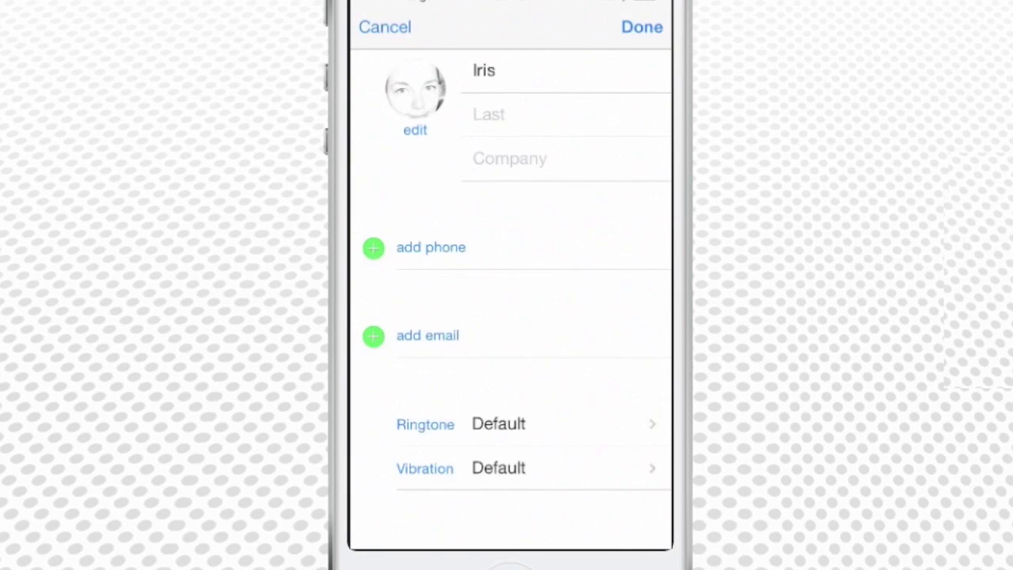
pyautogui.click(554, 114)
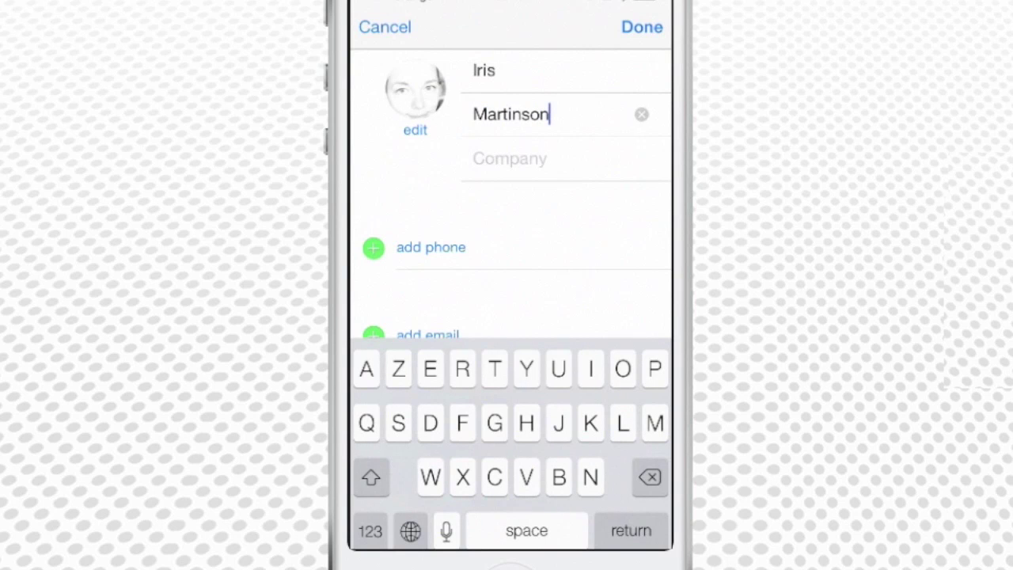
pyautogui.click(510, 158)
pyautogui.write('Talent Search')
pyautogui.click(431, 247)
pyautogui.write('156889944')
pyautogui.click(430, 291)
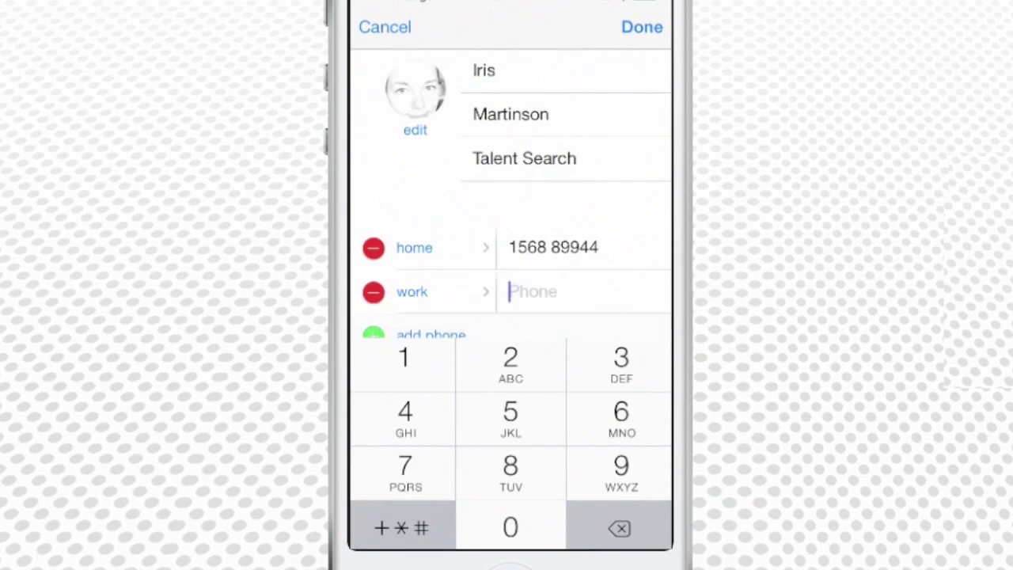
pyautogui.write('155668972')
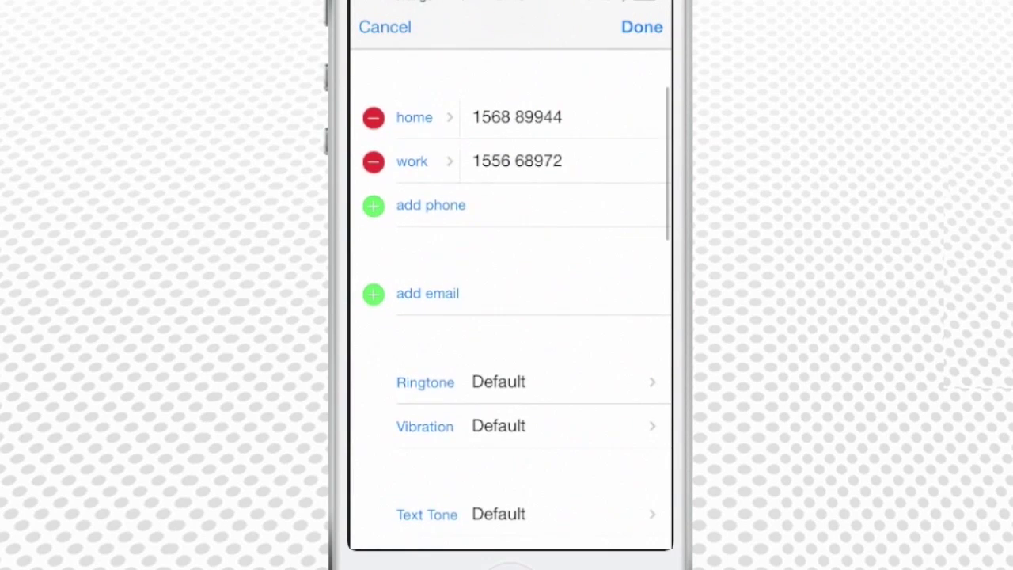
pyautogui.click(427, 215)
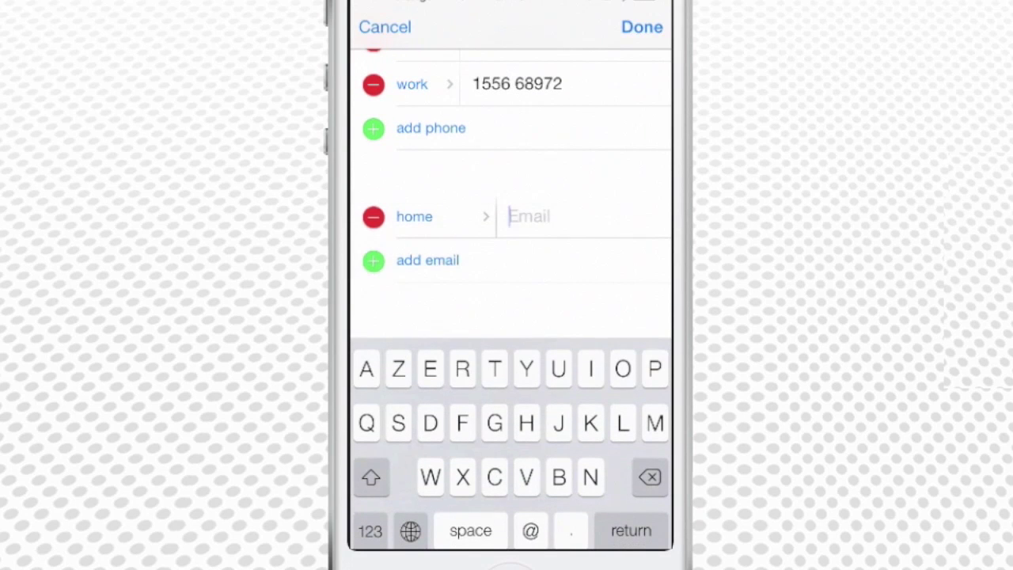
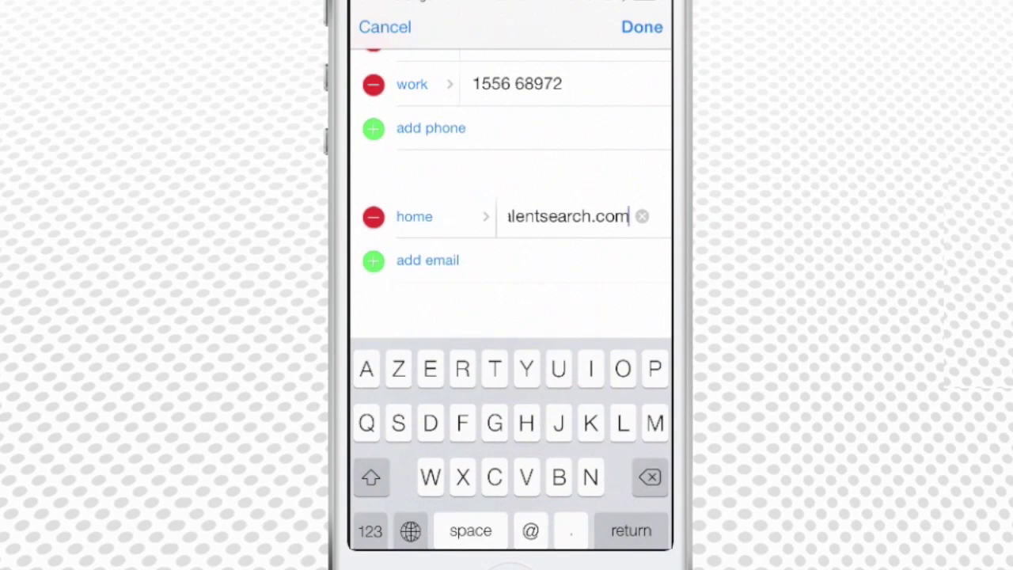
pyautogui.click(642, 27)
# Step: Set the ringtone to Old Car Horn with Heartbeat vibration and the text tone to Ascending
pyautogui.click(647, 27)
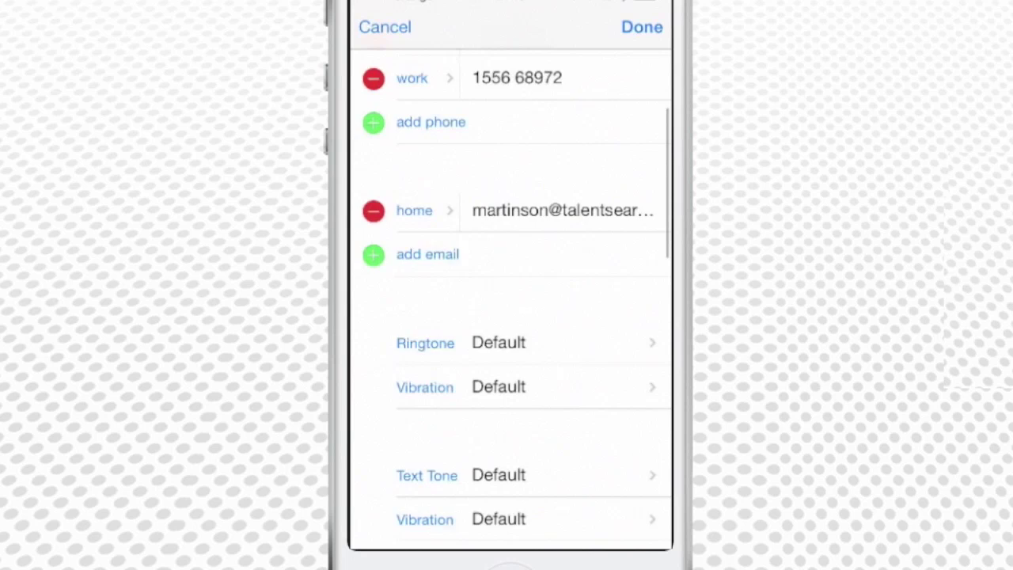
pyautogui.scroll(-2, 516, 295)
pyautogui.scroll(-2, 516, 294)
pyautogui.scroll(-2, 516, 294)
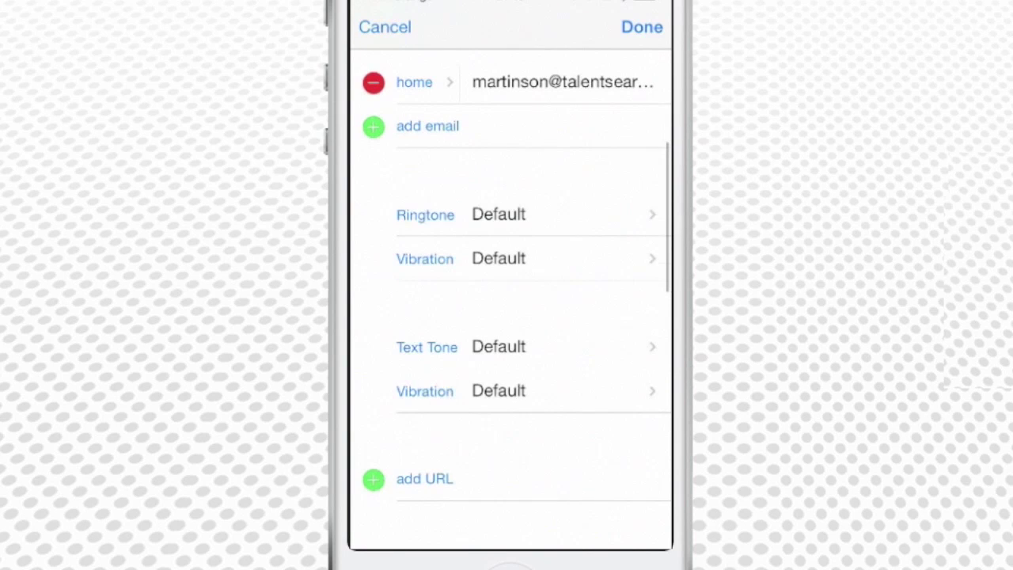
pyautogui.scroll(-3, 516, 294)
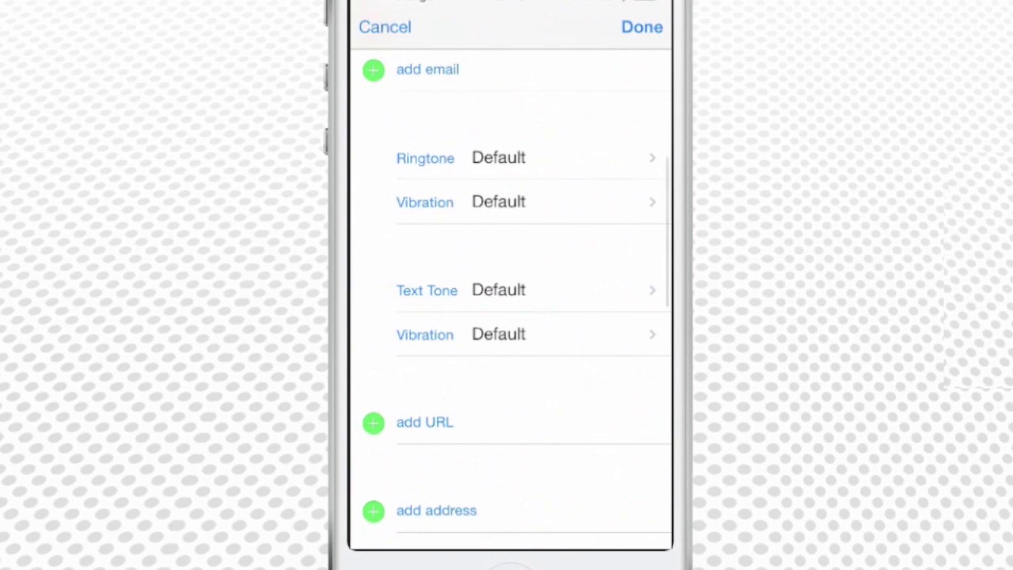
pyautogui.click(523, 157)
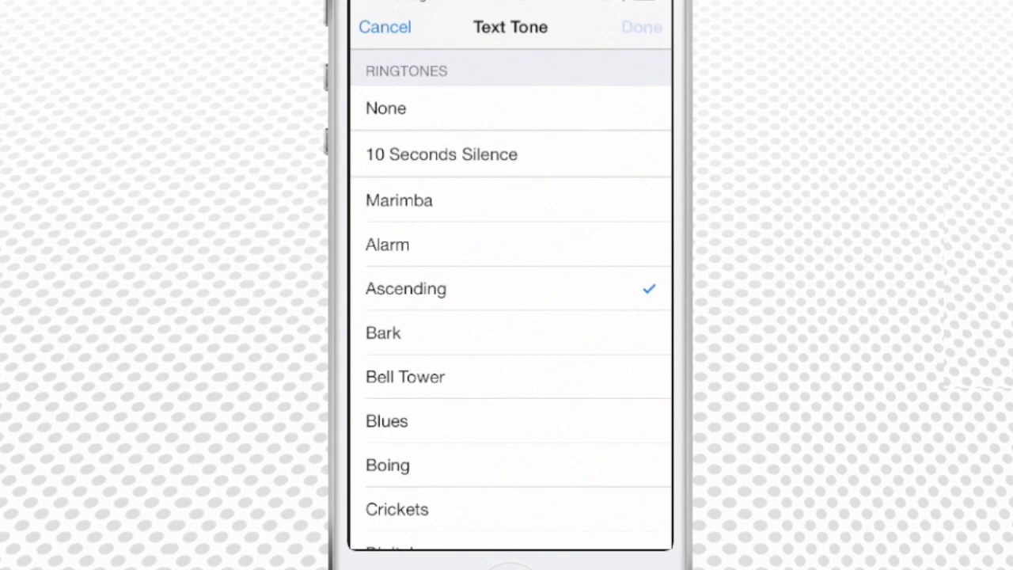
pyautogui.click(642, 27)
# Step: Set the text-message vibration to Quick and add a new URL entry
pyautogui.click(475, 333)
pyautogui.click(506, 314)
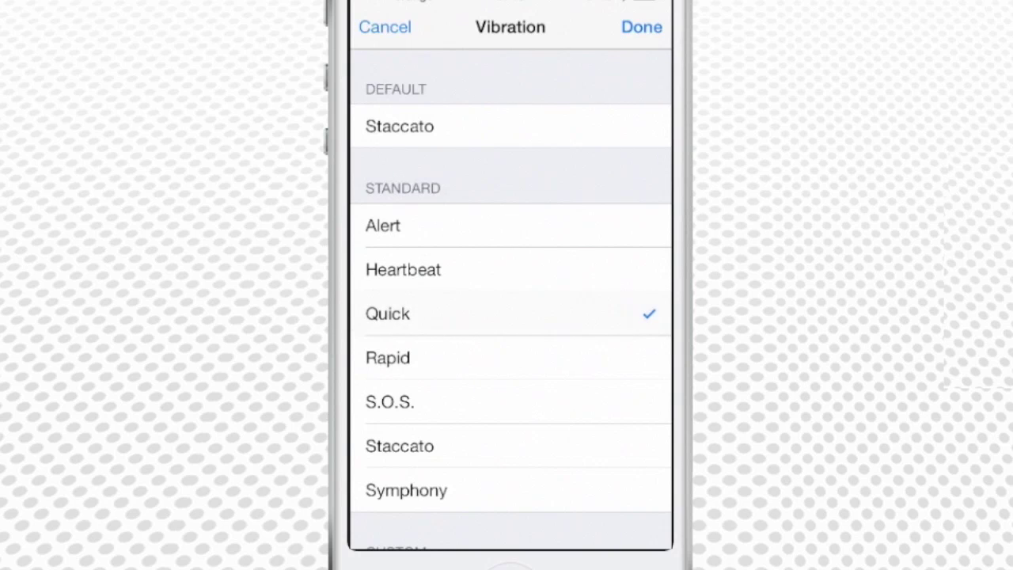
pyautogui.click(642, 27)
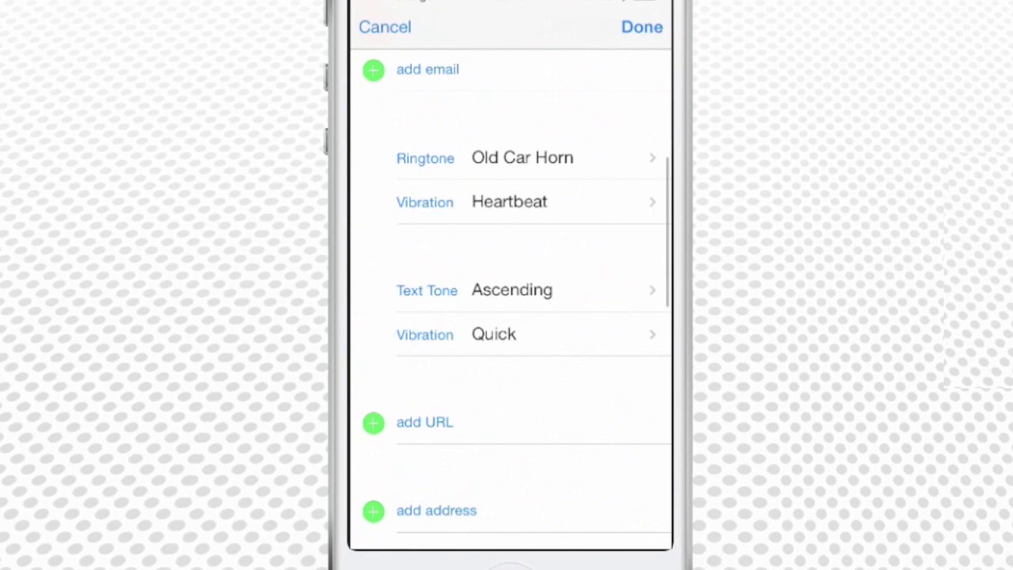
pyautogui.scroll(-3, 510, 317)
pyautogui.click(424, 191)
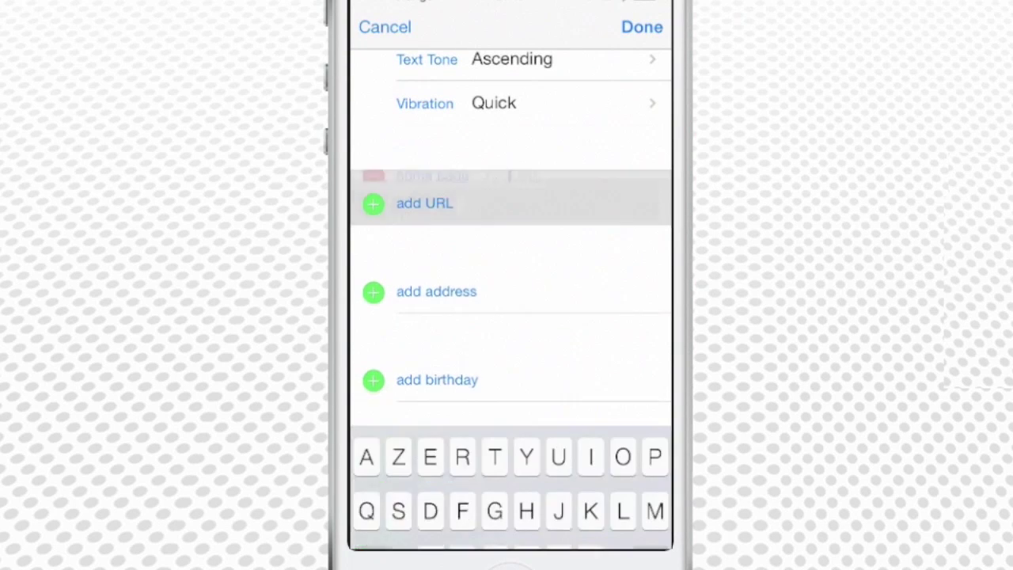
pyautogui.write('www.tsearch.c')
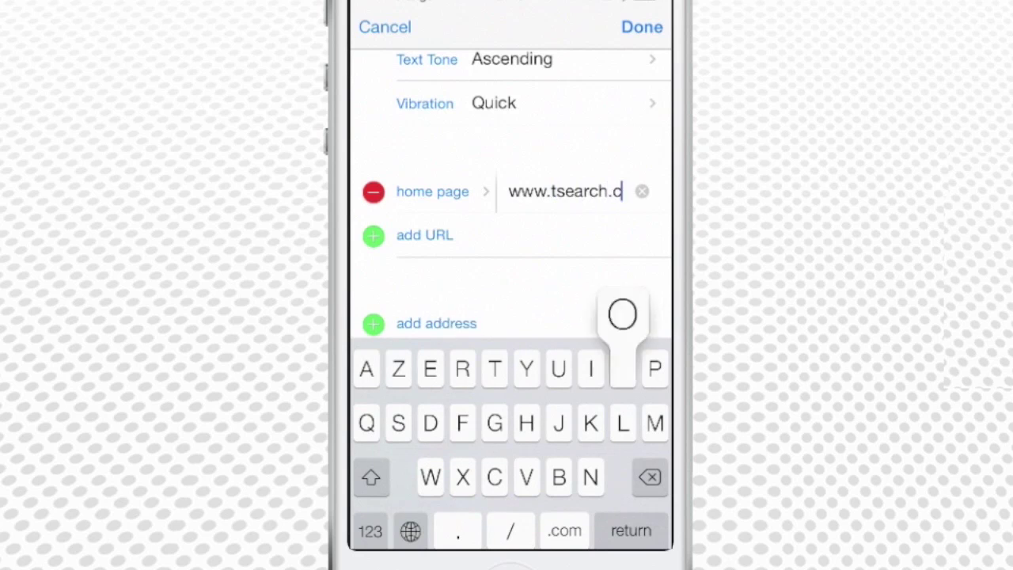
pyautogui.write('om')
pyautogui.click(642, 27)
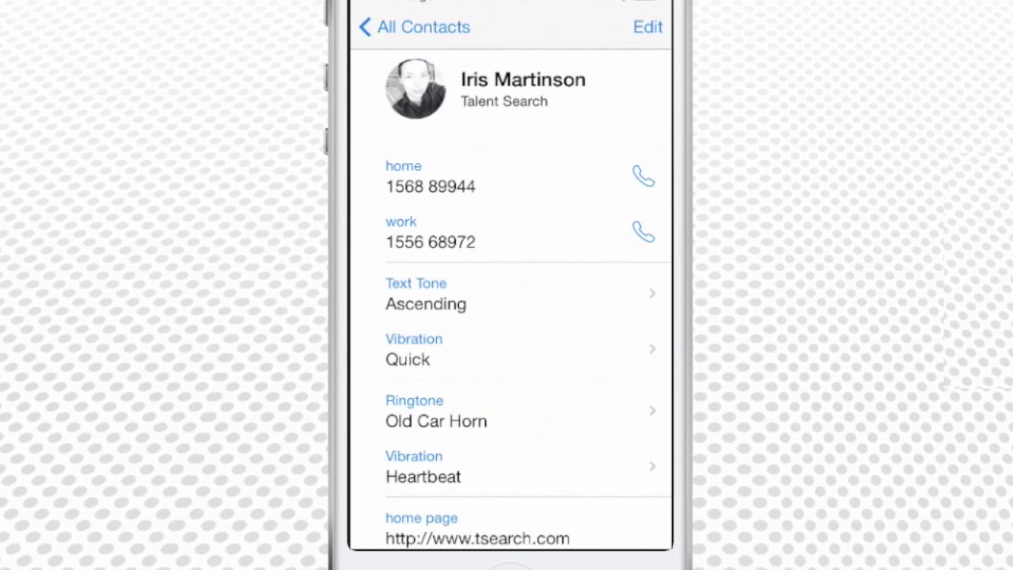
pyautogui.scroll(-5, 510, 301)
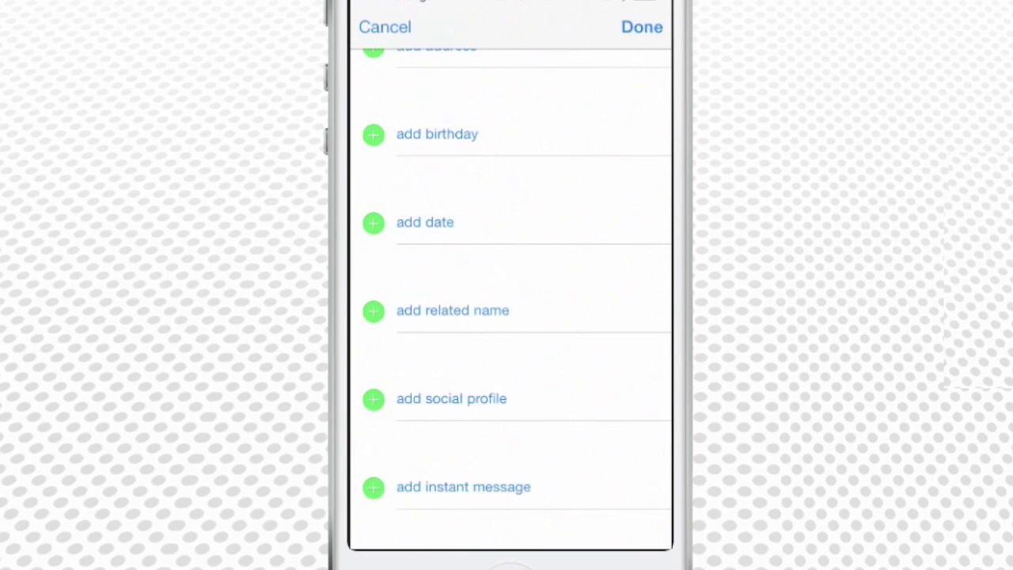
# Step: Add a birthday of 7 August 1974 in the date picker
pyautogui.click(424, 134)
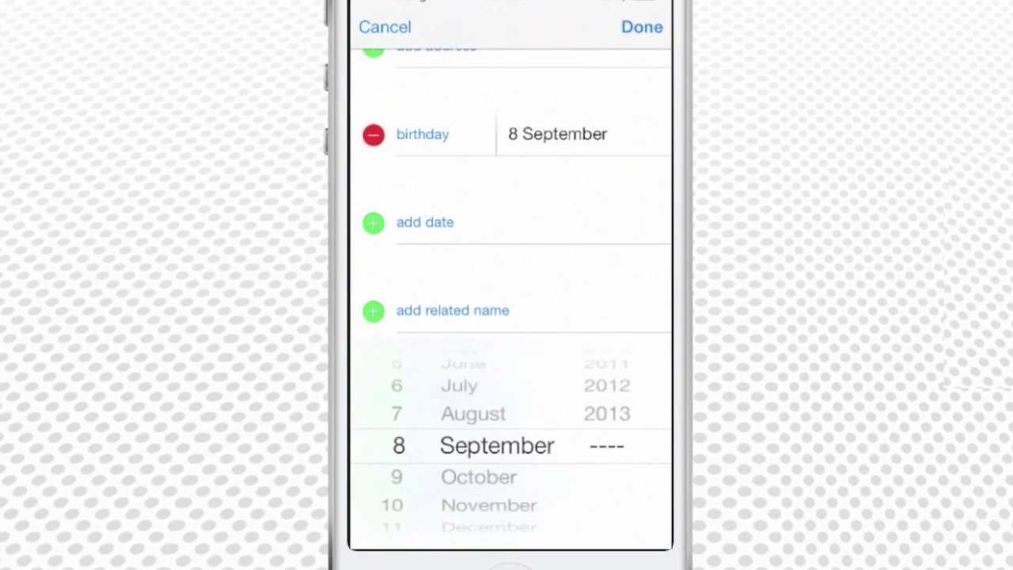
pyautogui.scroll(5, 607, 446)
pyautogui.scroll(10, 606, 445)
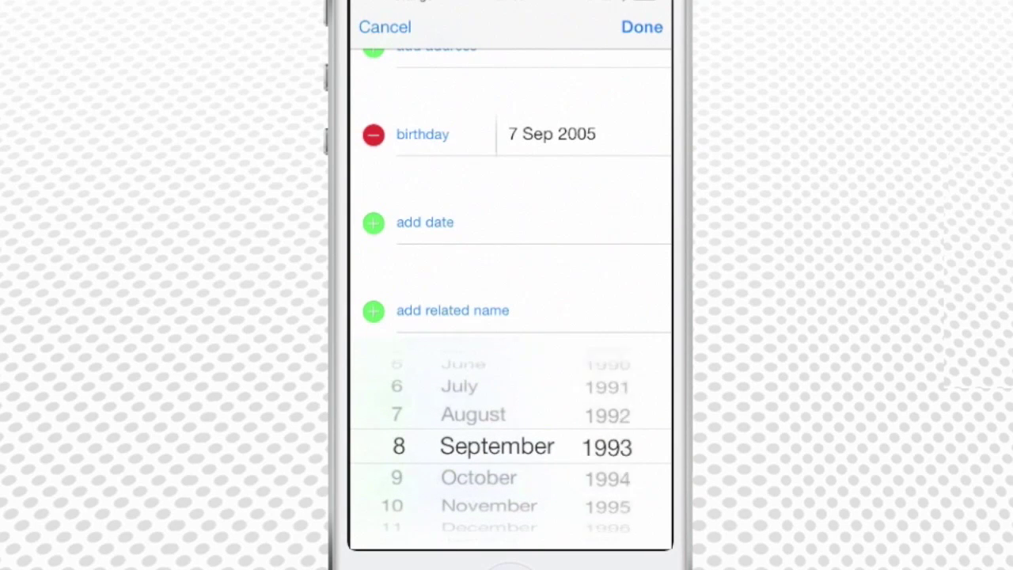
pyautogui.scroll(4, 606, 446)
pyautogui.scroll(1, 491, 445)
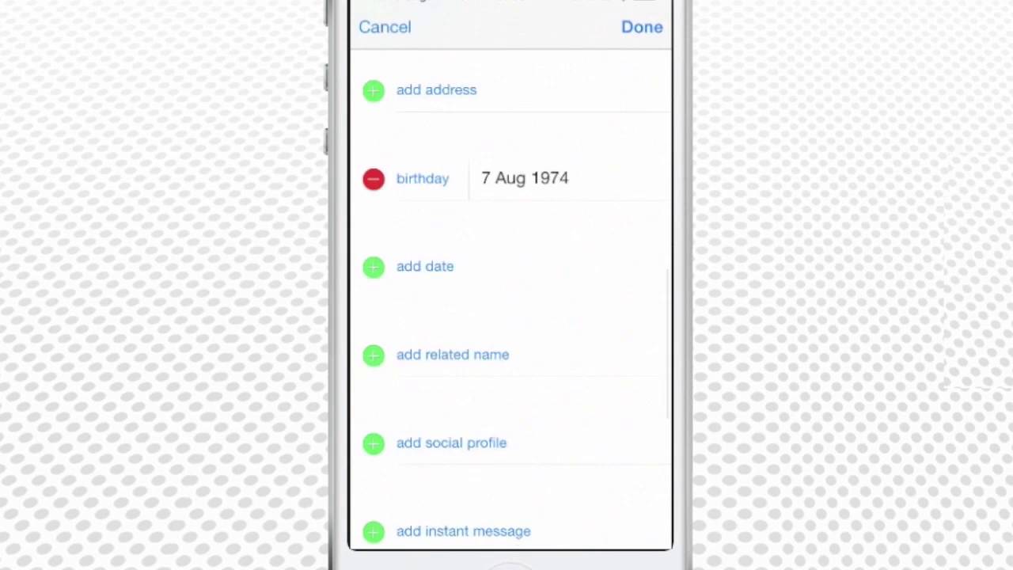
pyautogui.scroll(-1, 510, 317)
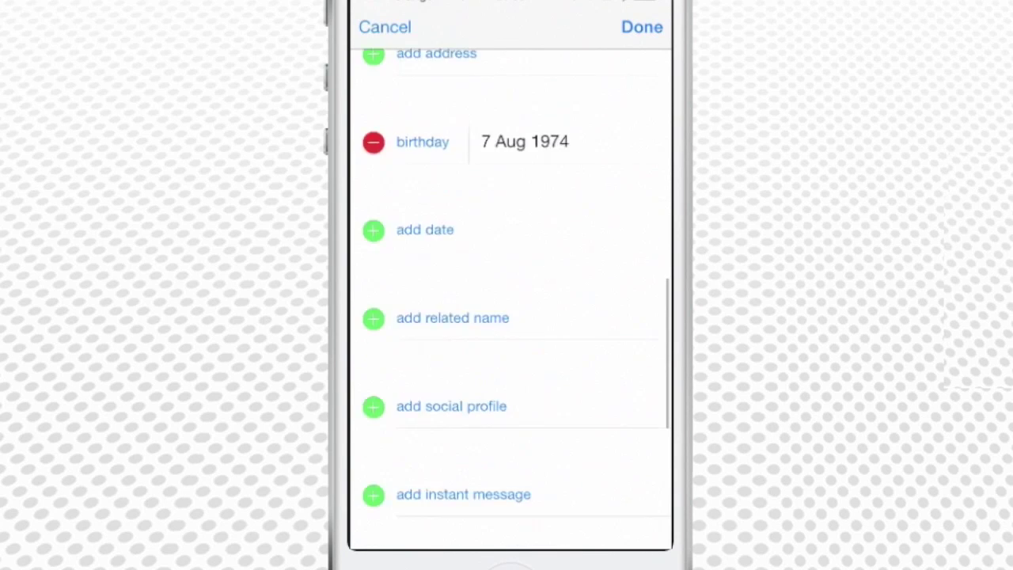
pyautogui.scroll(-3, 510, 316)
# Step: Add the note 'send my portfolio until November' and save the contact
pyautogui.click(444, 376)
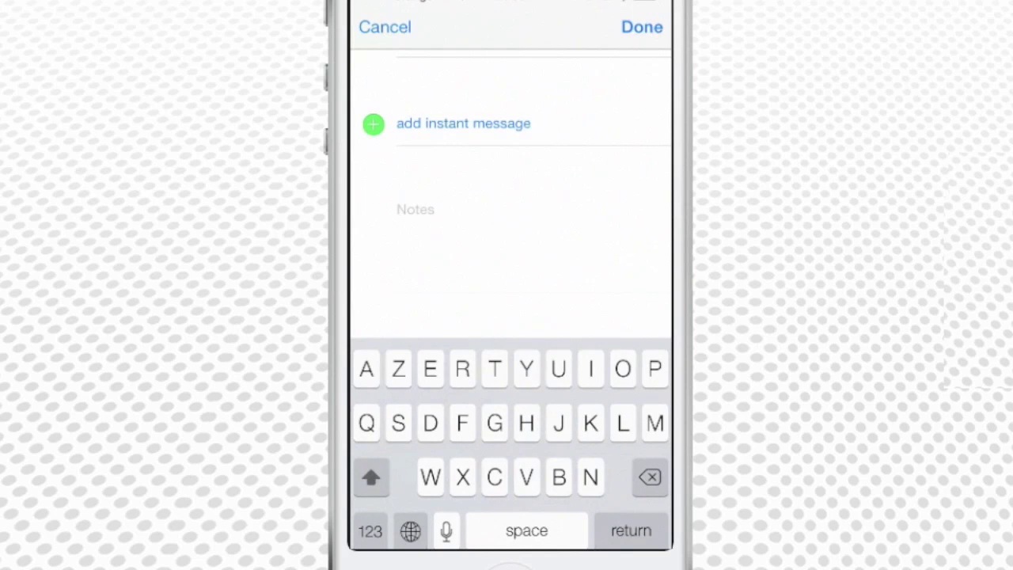
pyautogui.write('sen')
pyautogui.write('d ')
pyautogui.write('my port')
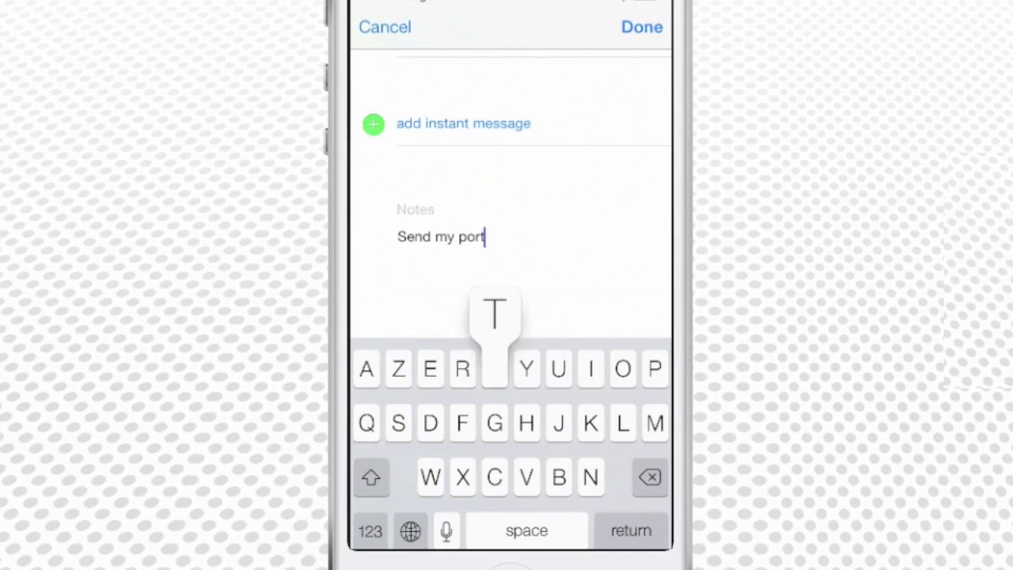
pyautogui.write('folio until')
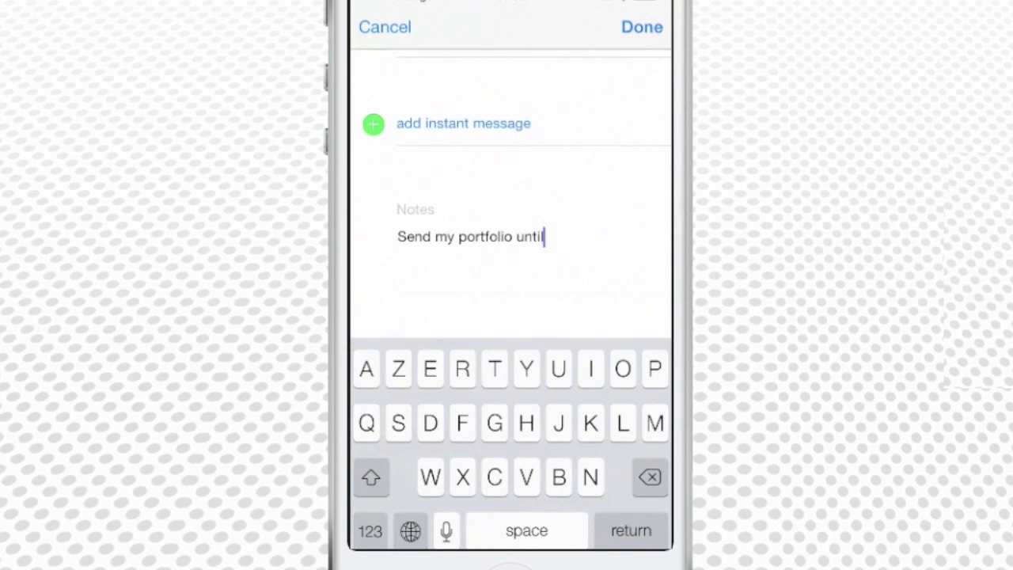
pyautogui.write(' November')
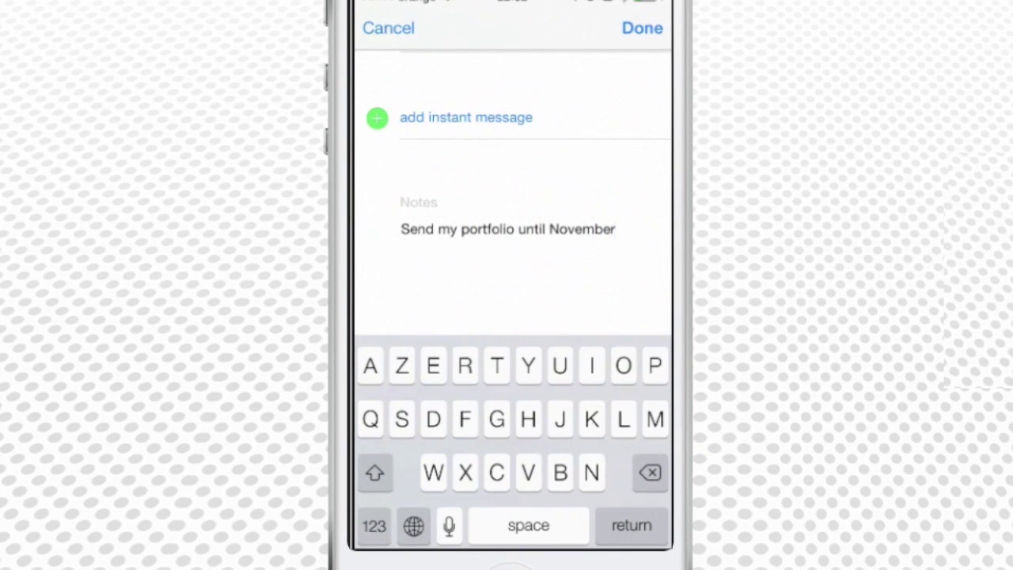
pyautogui.click(642, 27)
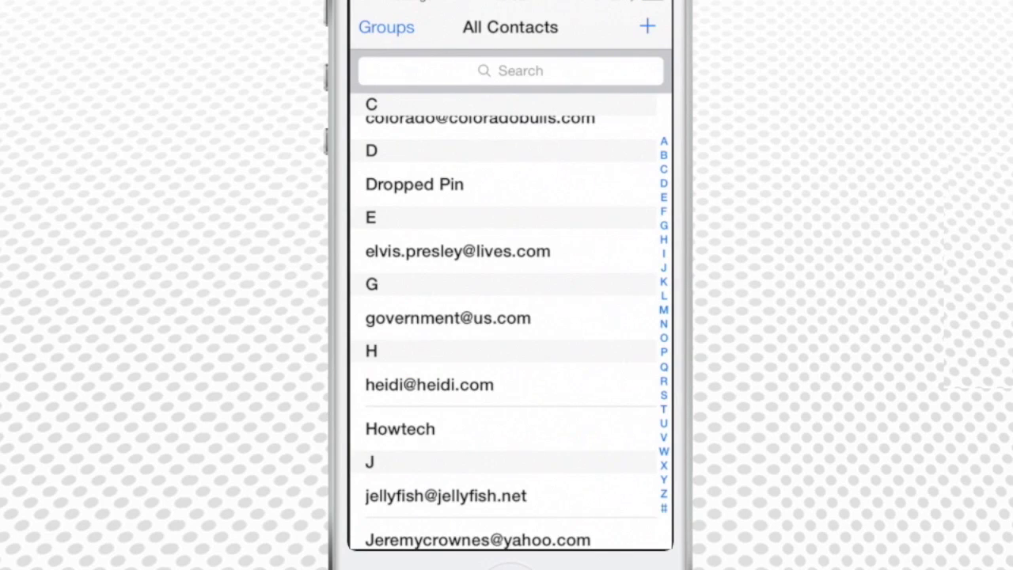
pyautogui.scroll(-5, 504, 333)
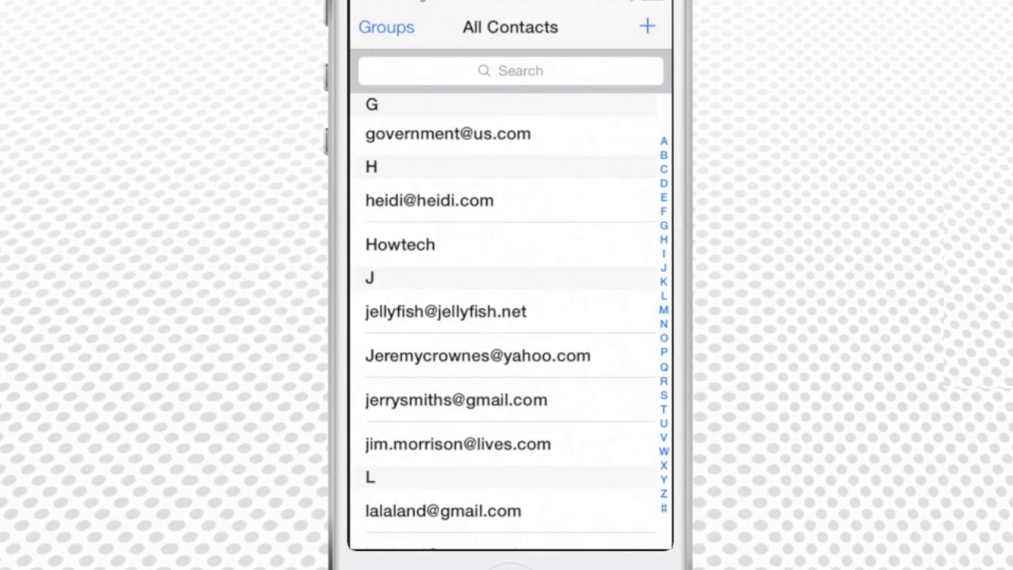
pyautogui.scroll(-5, 503, 333)
pyautogui.click(431, 366)
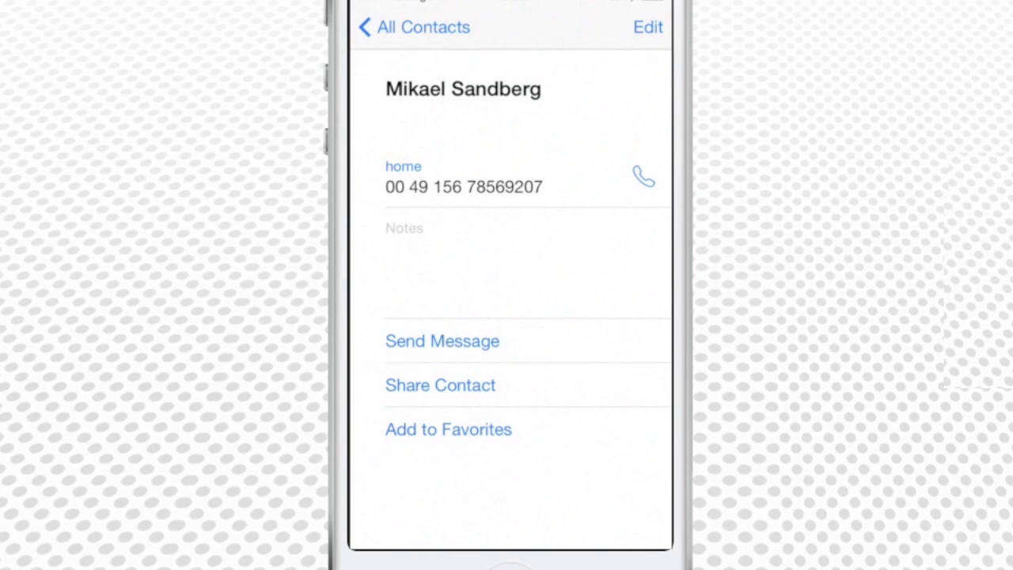
pyautogui.click(647, 27)
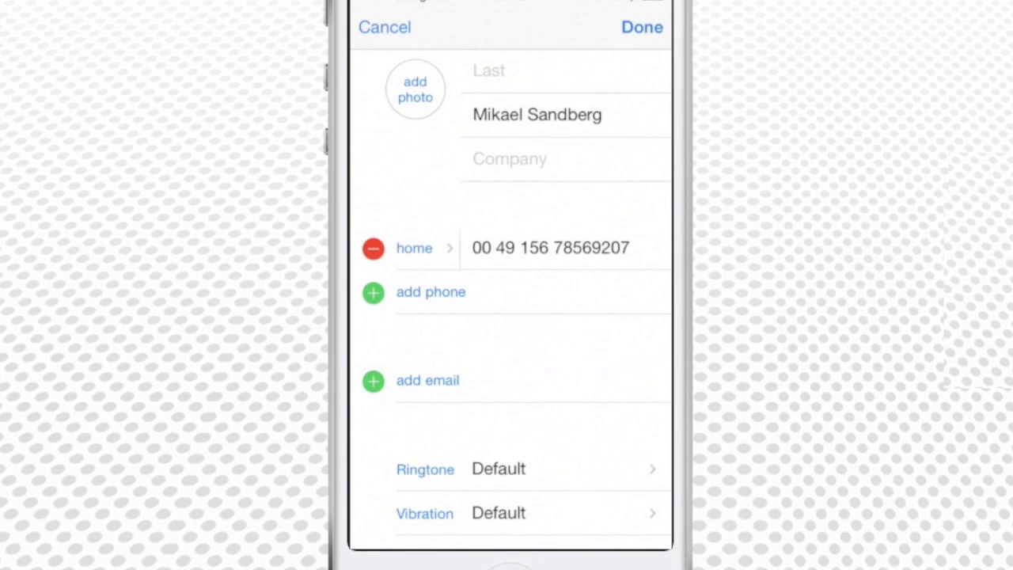
pyautogui.scroll(-3, 511, 317)
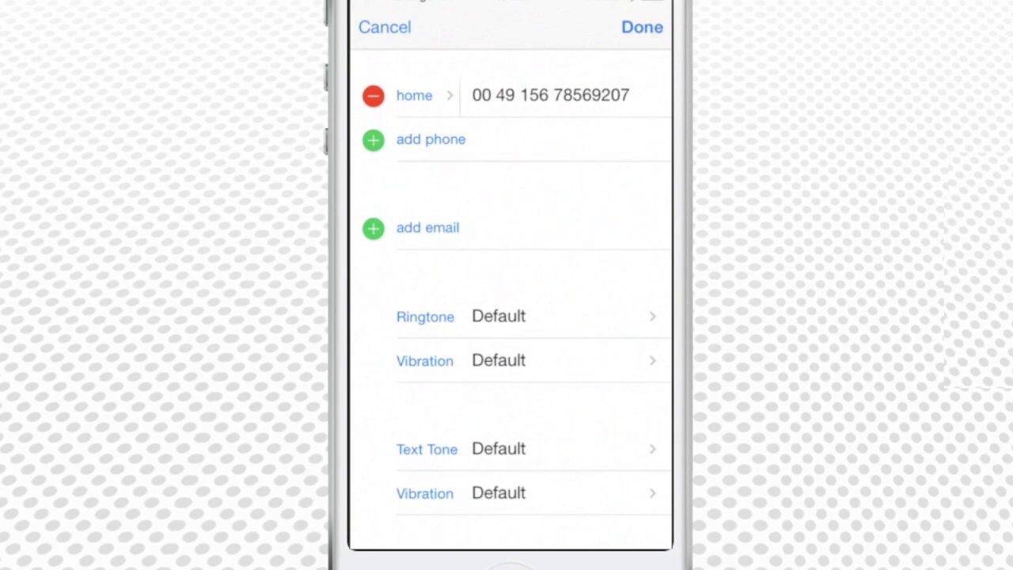
pyautogui.scroll(-4, 510, 316)
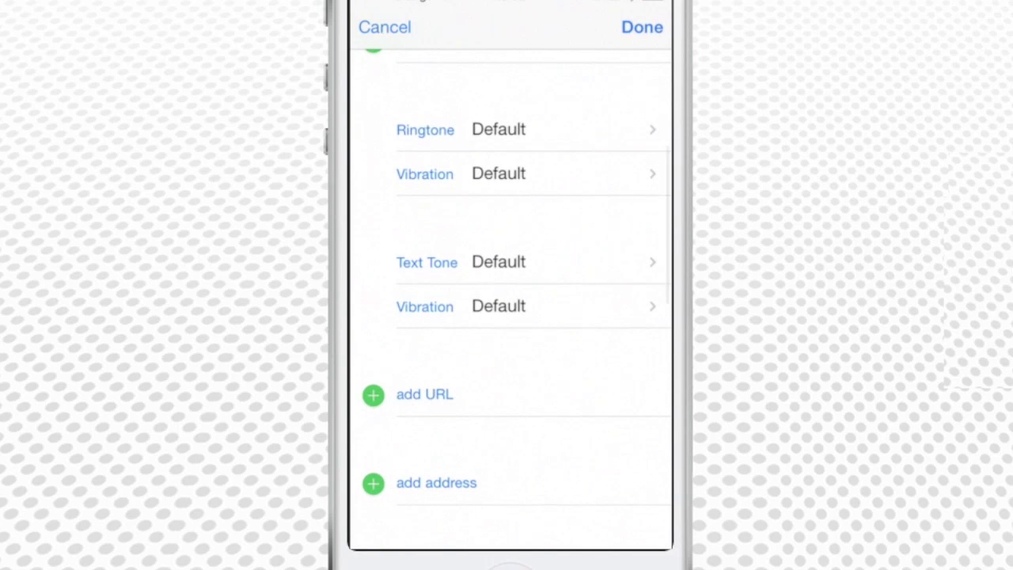
pyautogui.scroll(-1, 511, 317)
pyautogui.scroll(-3, 510, 317)
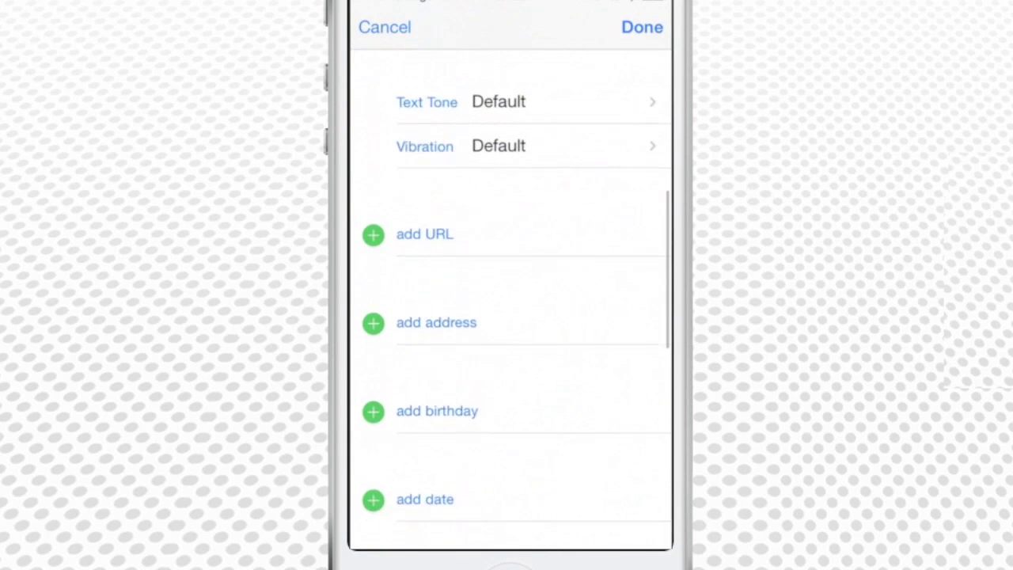
pyautogui.scroll(-2, 510, 316)
pyautogui.scroll(-3, 510, 316)
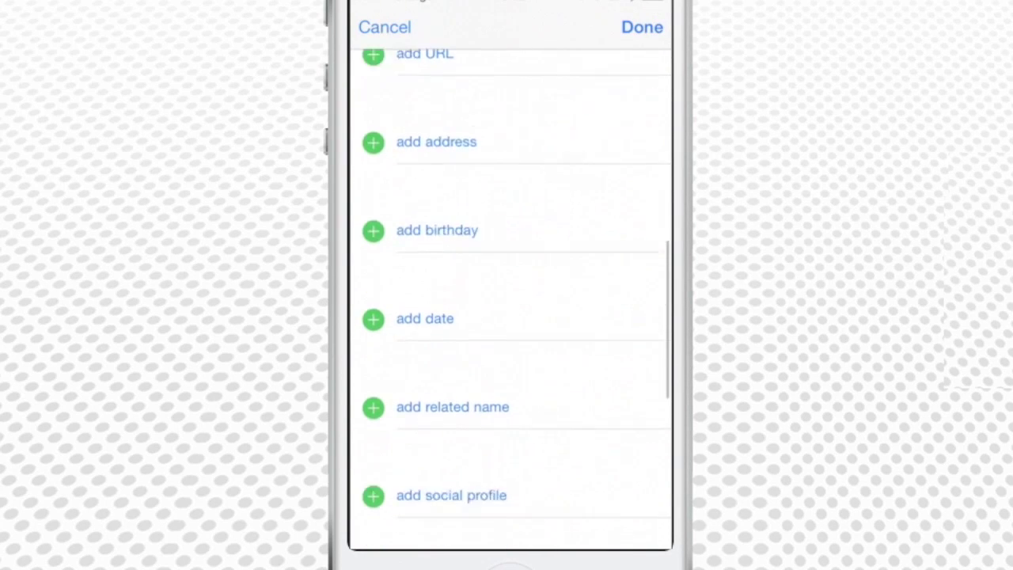
pyautogui.scroll(-3, 511, 317)
pyautogui.scroll(-2, 511, 316)
pyautogui.scroll(-2, 511, 317)
pyautogui.scroll(-1, 511, 316)
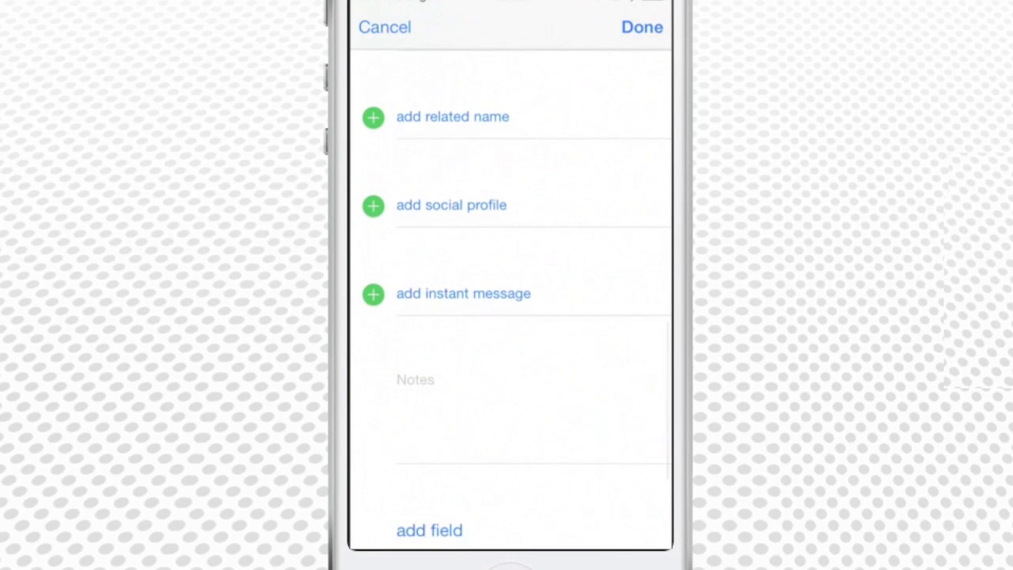
pyautogui.scroll(-3, 511, 317)
pyautogui.scroll(-1, 510, 317)
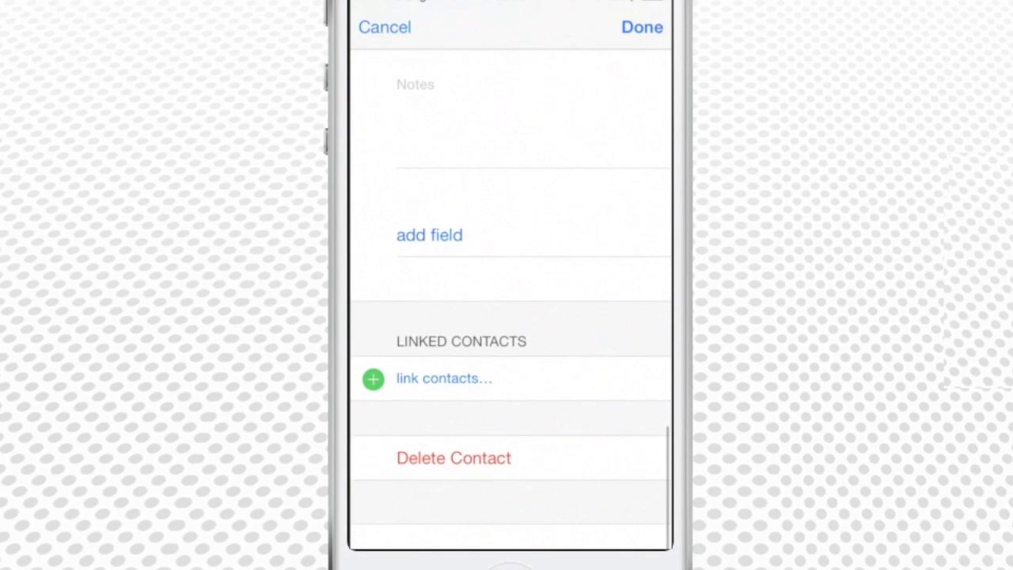
pyautogui.click(453, 489)
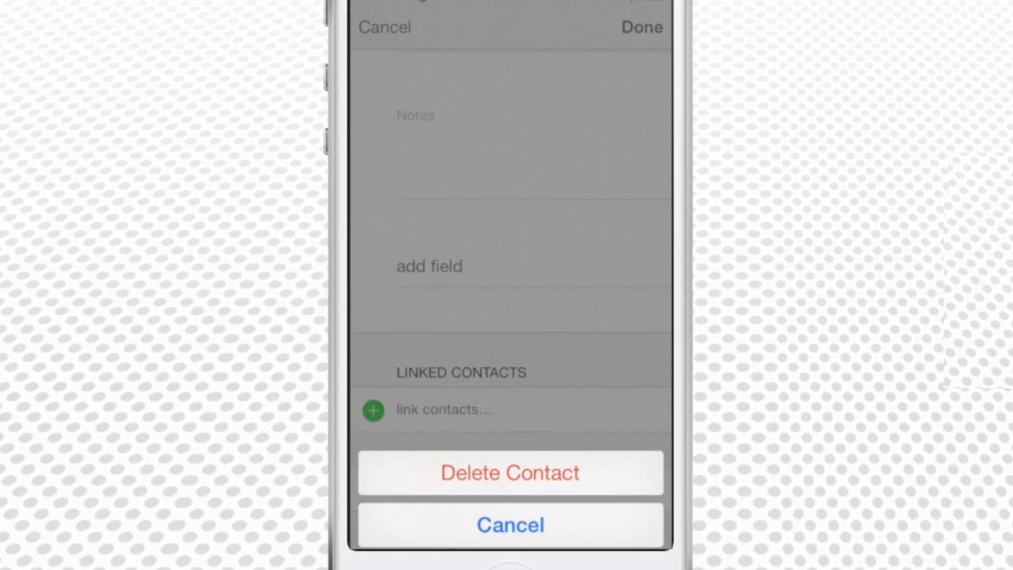
pyautogui.click(511, 472)
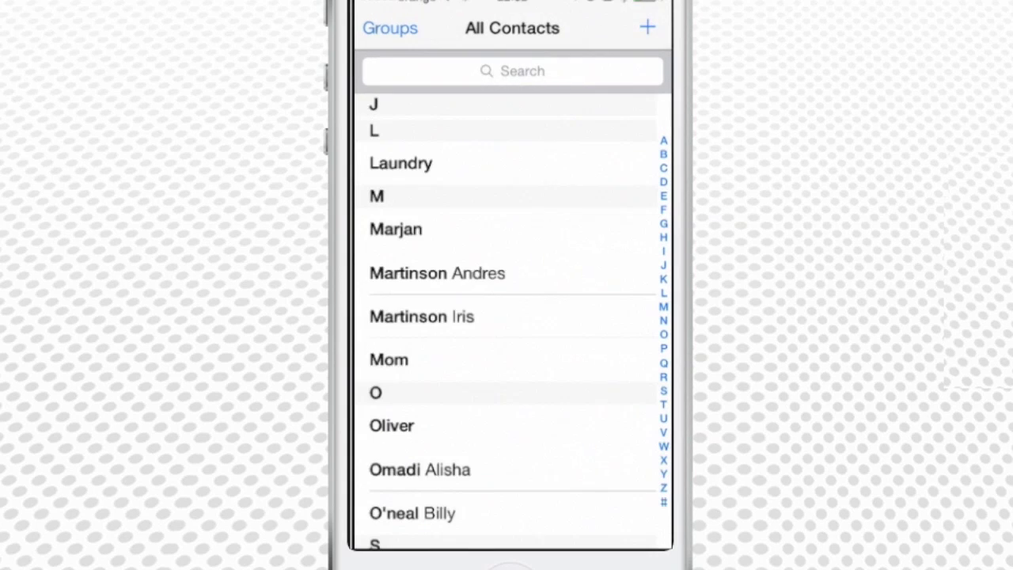
pyautogui.click(512, 70)
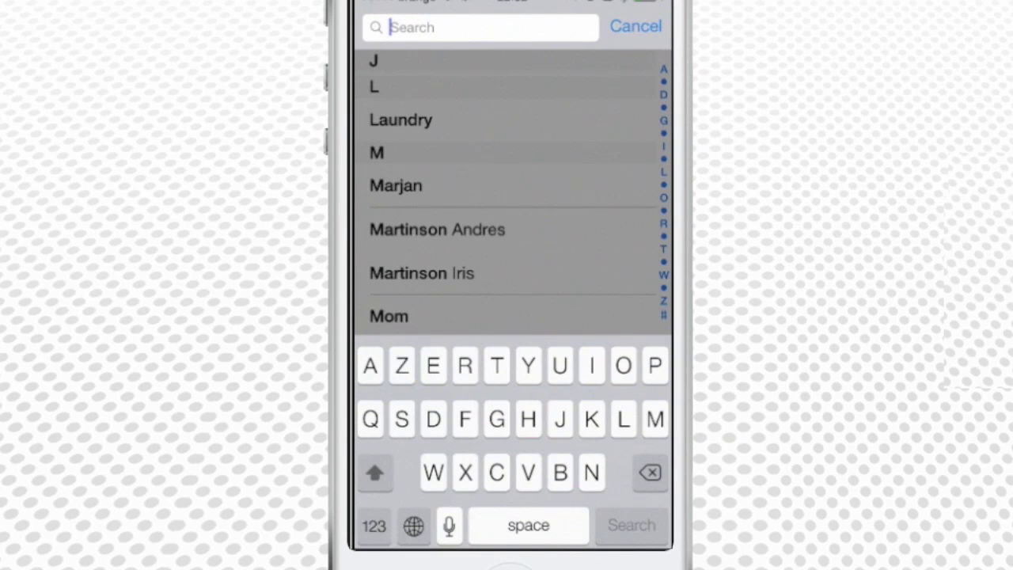
pyautogui.write('I')
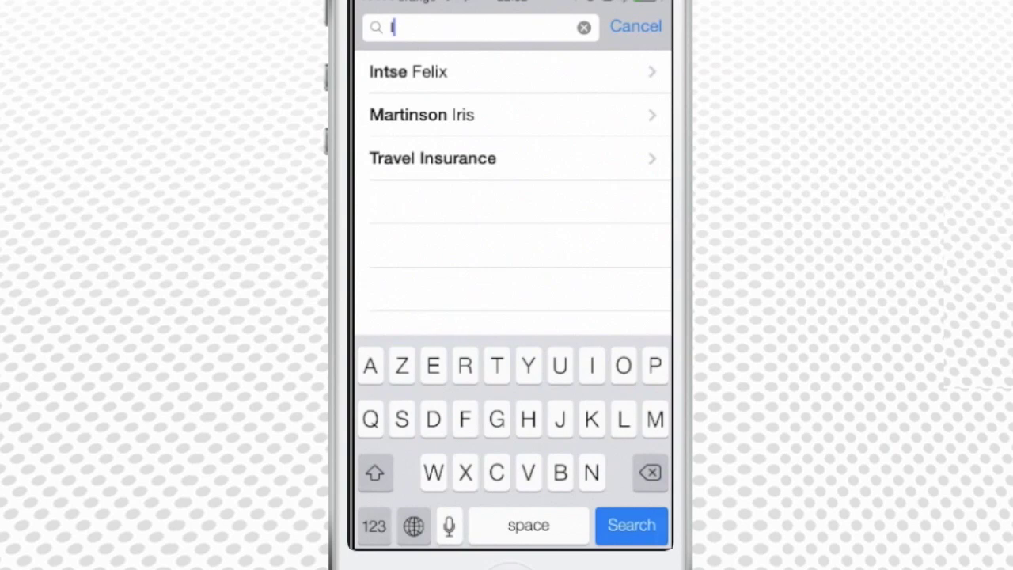
pyautogui.click(422, 115)
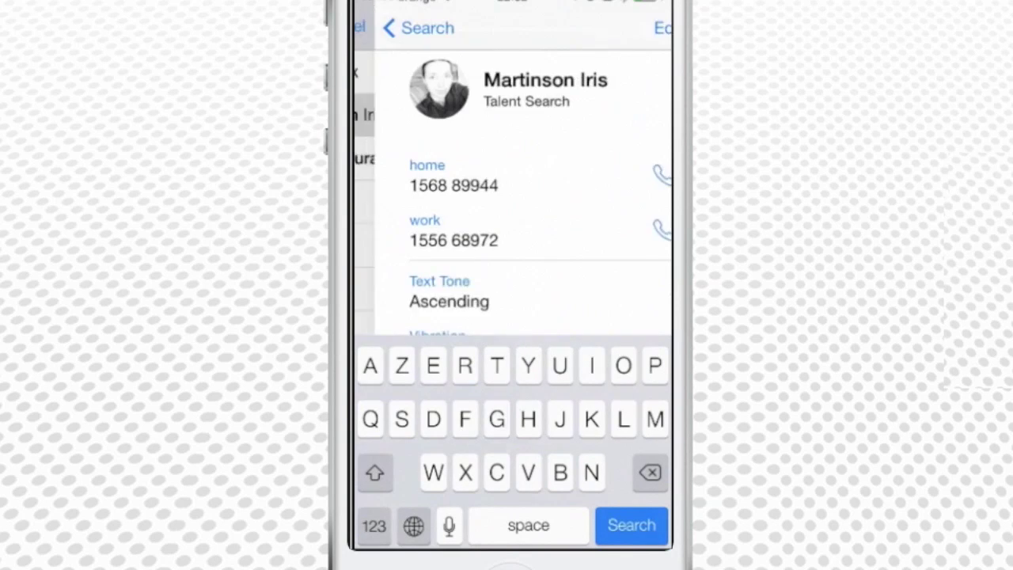